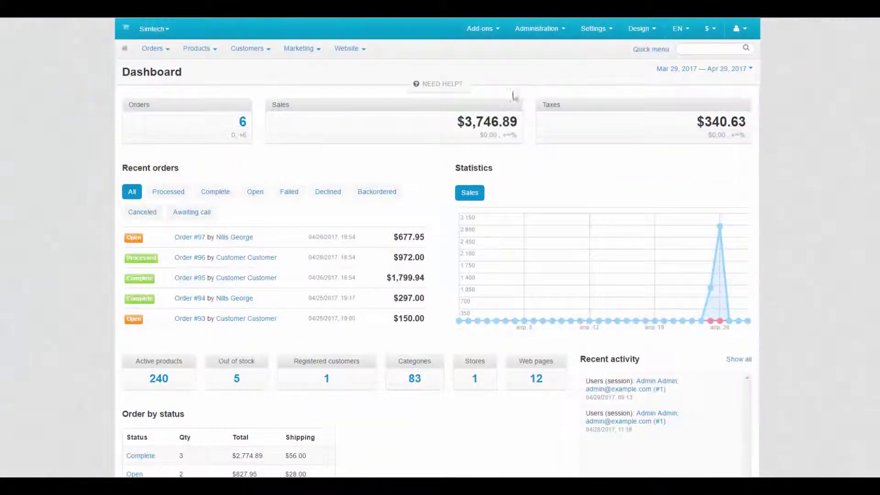
Open the Appearance settings and set the frontend default language to Русский
{"action": "left_click", "coordinate": [595, 34]}
{"action": "left_click", "coordinate": [596, 61]}
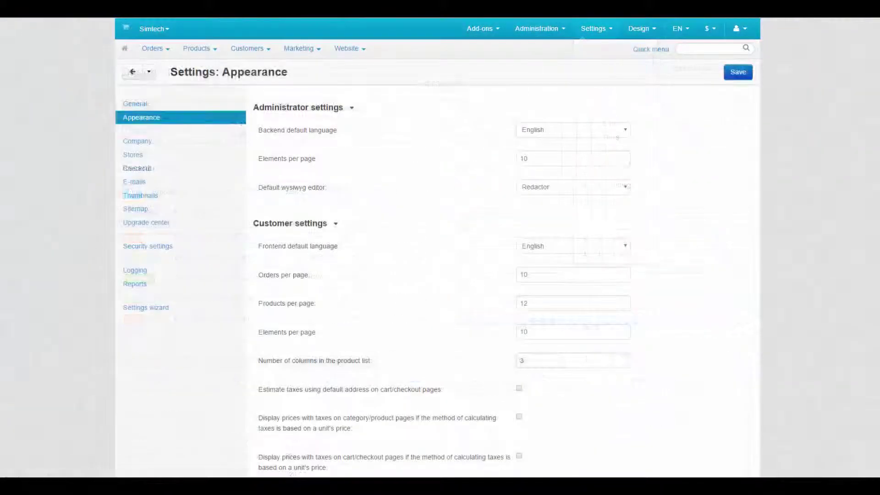
{"action": "scroll", "coordinate": [354, 102], "scroll_direction": "down", "scroll_amount": 4}
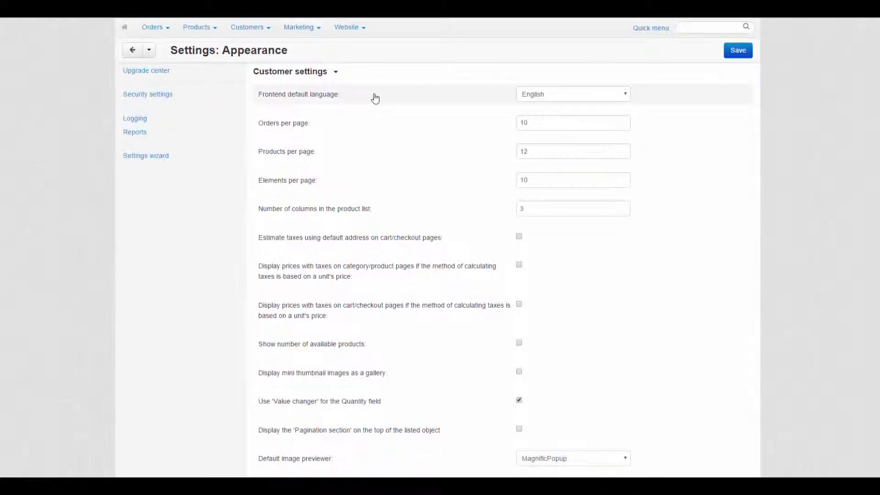
{"action": "left_click", "coordinate": [556, 96]}
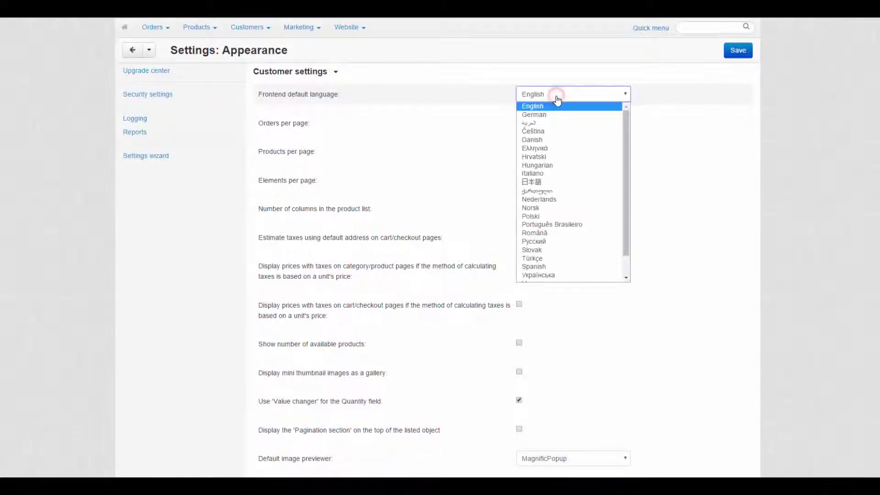
{"action": "left_click", "coordinate": [543, 238]}
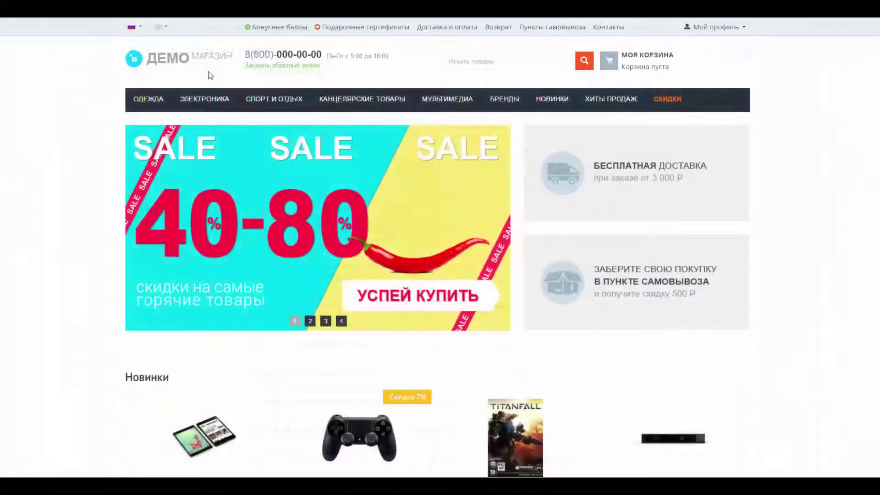
Switch the storefront's language to English and look over the translated home page
{"action": "left_click", "coordinate": [138, 28]}
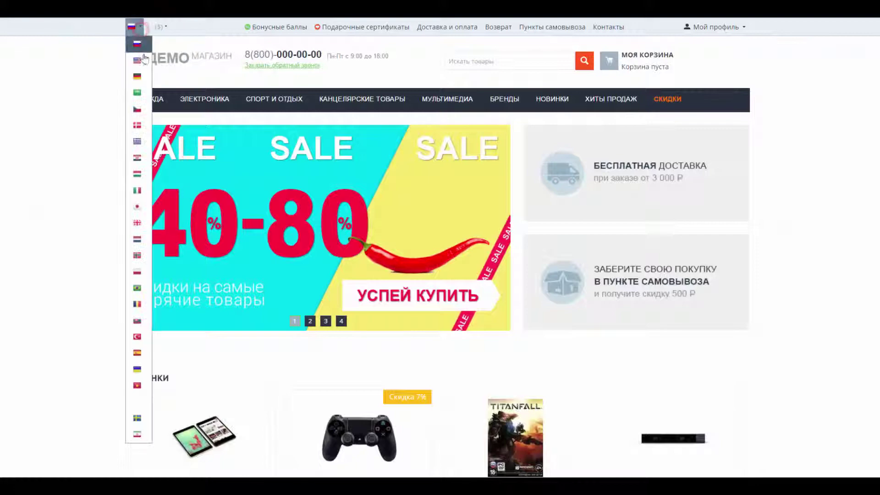
{"action": "left_click", "coordinate": [143, 57]}
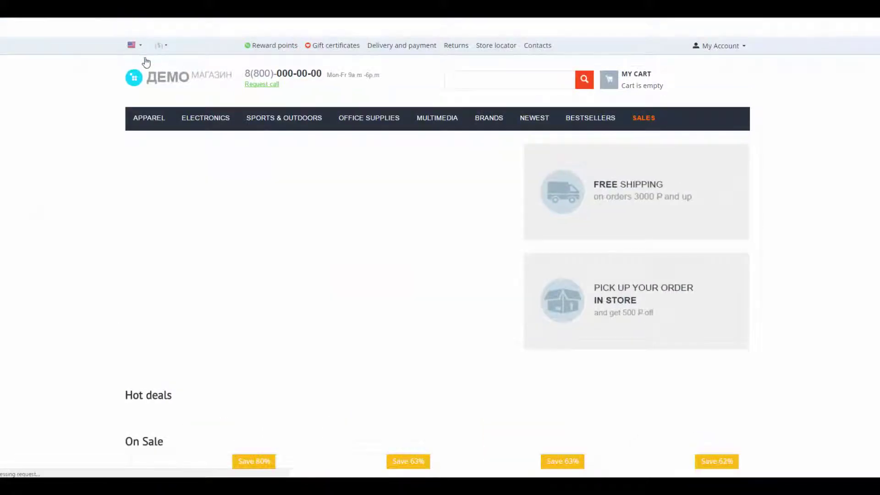
{"action": "scroll", "coordinate": [145, 61], "scroll_direction": "down", "scroll_amount": 4}
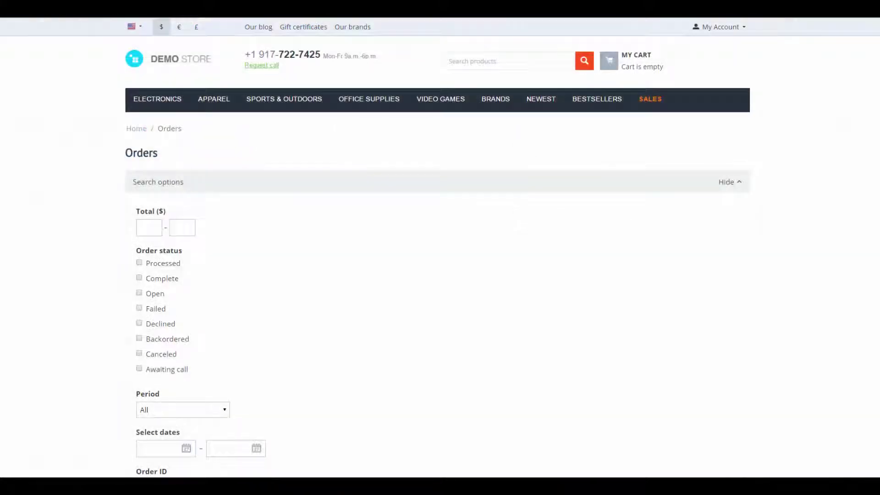
Examine how many entries are listed per page in the storefront's orders list, Computers category and testimonials
{"action": "scroll", "coordinate": [440, 247], "scroll_direction": "down", "scroll_amount": 8}
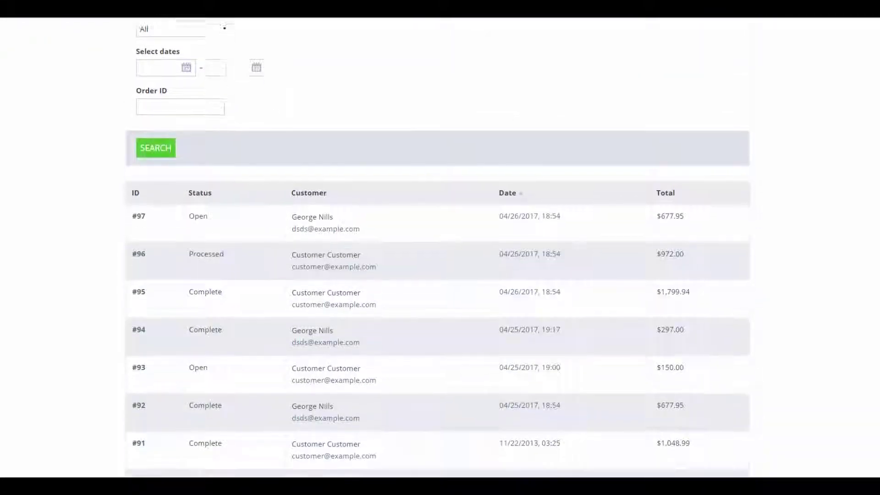
{"action": "scroll", "coordinate": [440, 248], "scroll_direction": "down", "scroll_amount": 4}
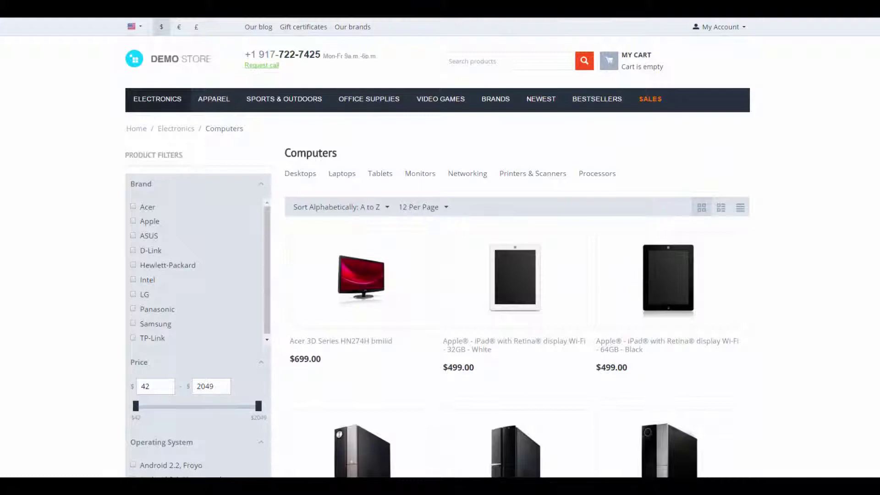
{"action": "scroll", "coordinate": [440, 248], "scroll_direction": "down", "scroll_amount": 15}
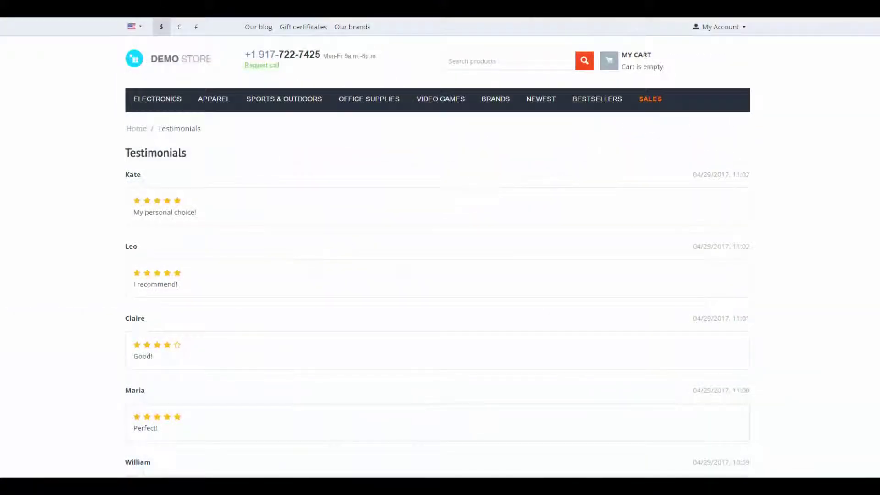
{"action": "scroll", "coordinate": [440, 248], "scroll_direction": "down", "scroll_amount": 13}
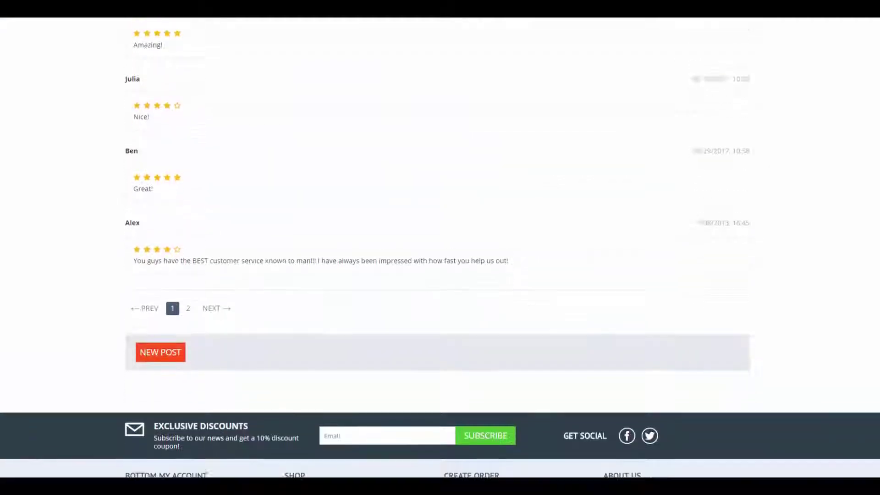
{"action": "scroll", "coordinate": [440, 248], "scroll_direction": "down", "scroll_amount": 2}
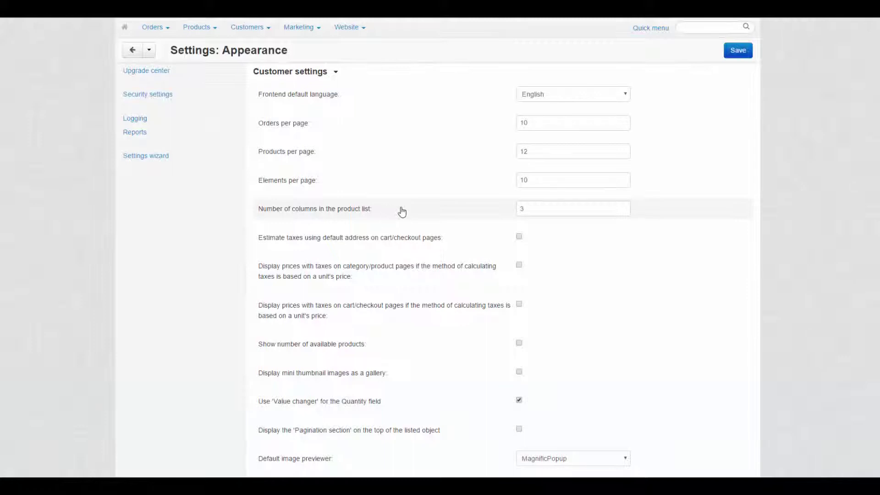
Open the number of columns in the product list for editing and compare the Computers category in grid, list without options and compact list views
{"action": "left_click", "coordinate": [529, 210]}
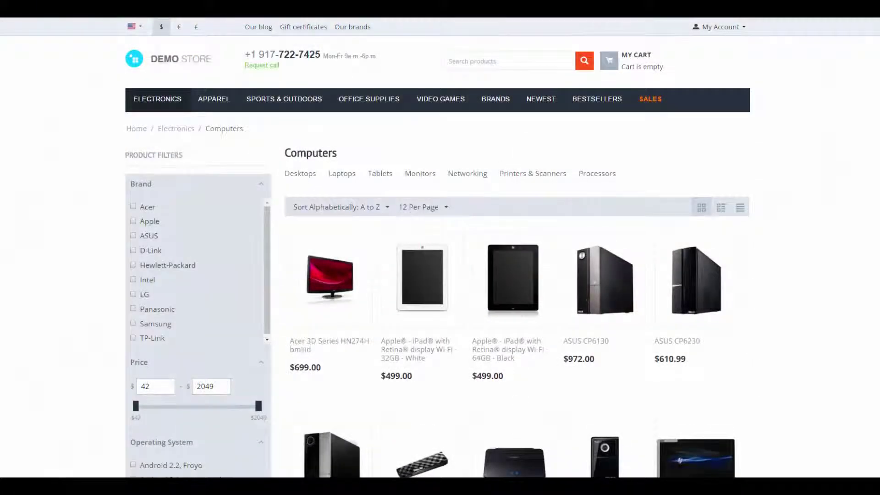
{"action": "scroll", "coordinate": [440, 248], "scroll_direction": "down", "scroll_amount": 5}
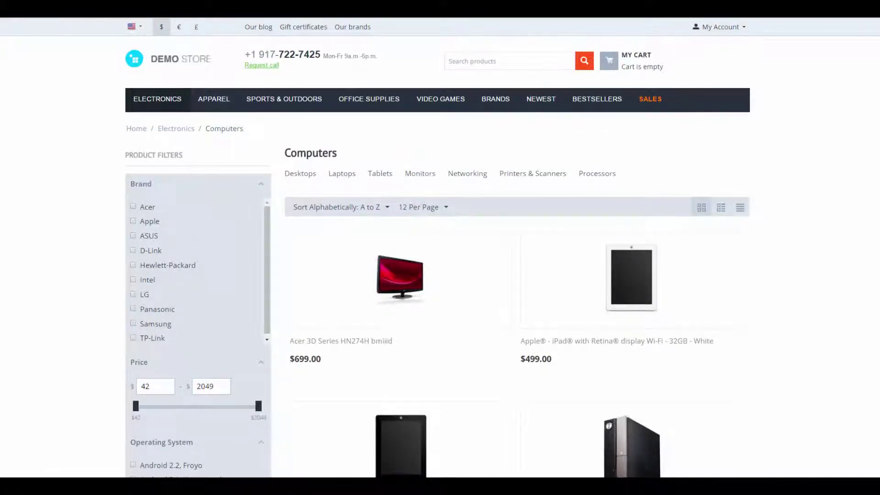
{"action": "scroll", "coordinate": [441, 247], "scroll_direction": "down", "scroll_amount": 15}
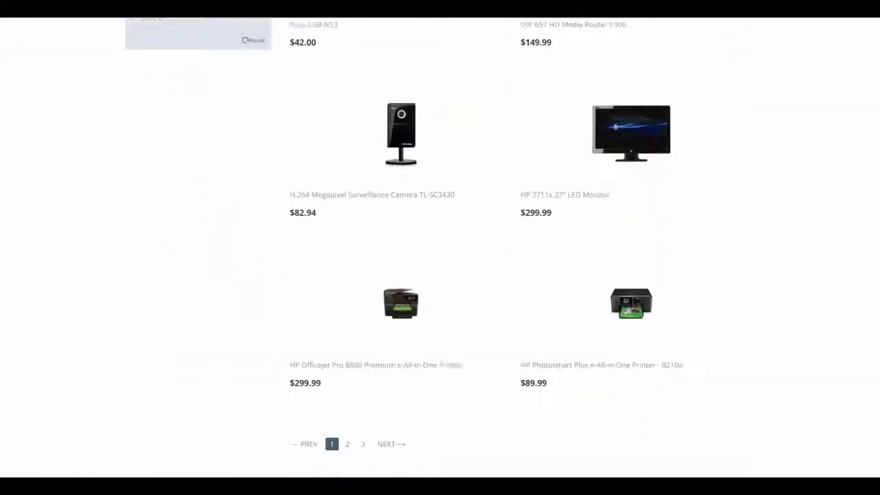
{"action": "scroll", "coordinate": [440, 247], "scroll_direction": "down", "scroll_amount": 3}
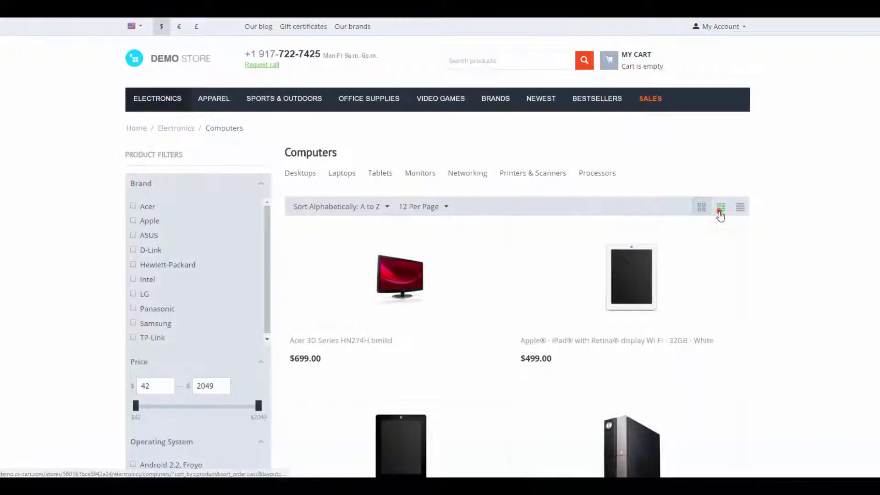
{"action": "left_click", "coordinate": [721, 210]}
{"action": "left_click", "coordinate": [741, 210]}
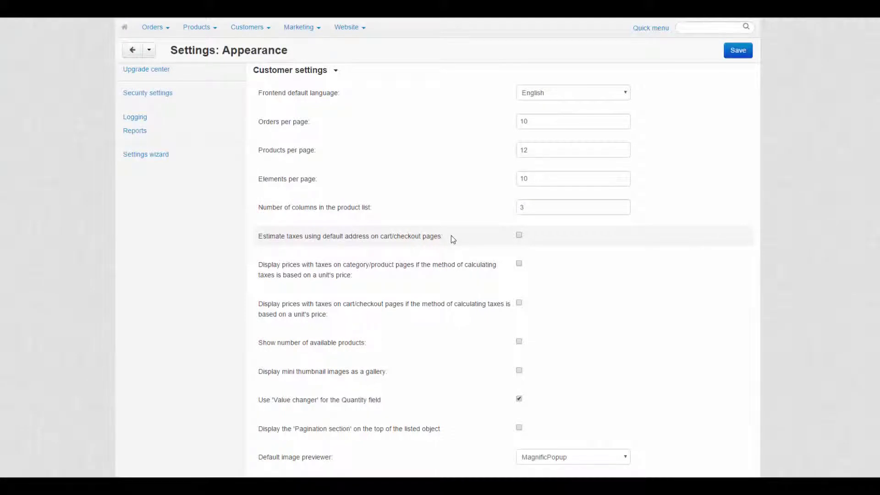
Enable estimating taxes using the default address on cart/checkout pages and review the default location in the General settings
{"action": "left_click", "coordinate": [520, 236]}
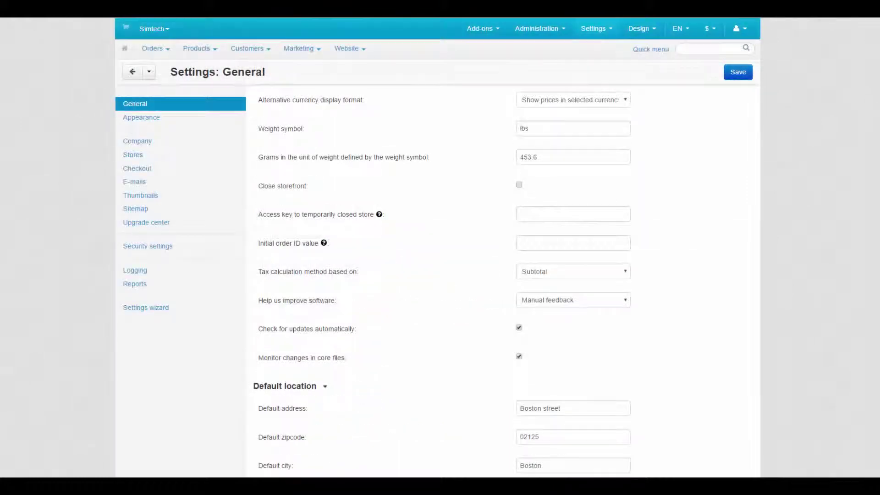
{"action": "scroll", "coordinate": [433, 266], "scroll_direction": "down", "scroll_amount": 7}
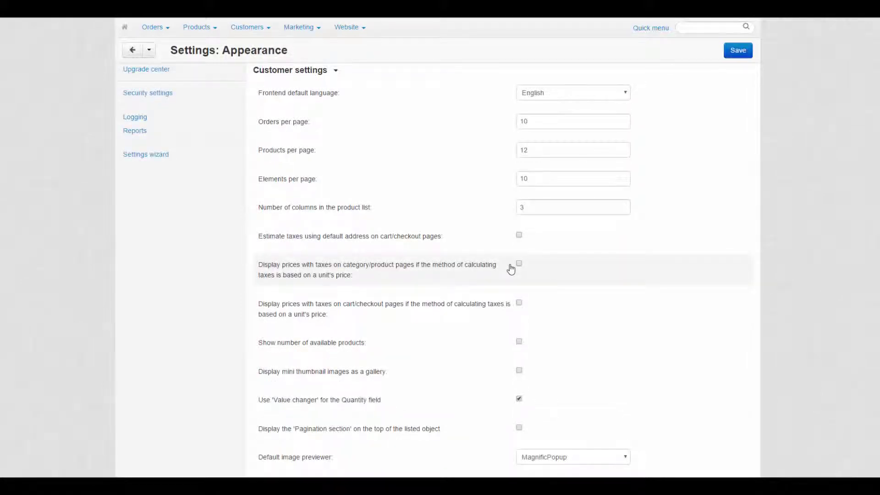
Enable displaying prices with taxes on category/product pages and check the tax label on the 40" LED 5003 Series TV in the storefront
{"action": "left_click", "coordinate": [521, 266]}
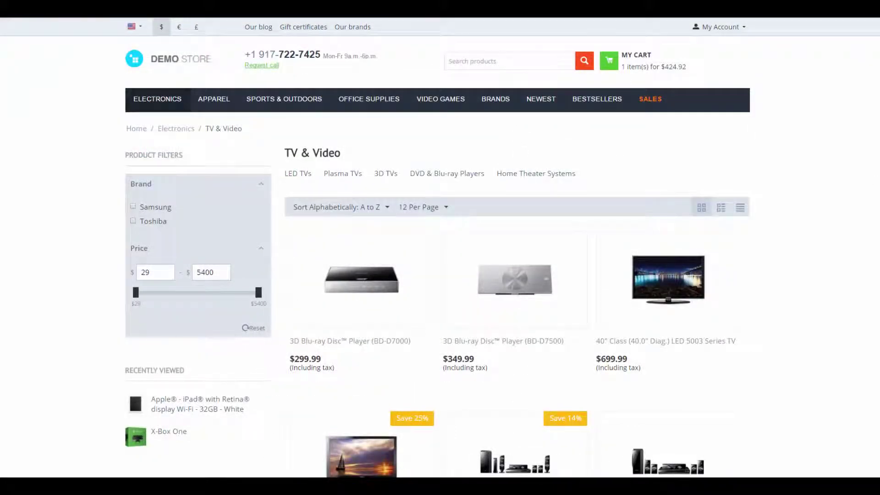
{"action": "mouse_move", "coordinate": [647, 371]}
{"action": "left_click_drag", "start_coordinate": [597, 369], "coordinate": [648, 368]}
{"action": "left_click", "coordinate": [643, 368]}
{"action": "mouse_move", "coordinate": [675, 328]}
{"action": "left_click", "coordinate": [691, 270]}
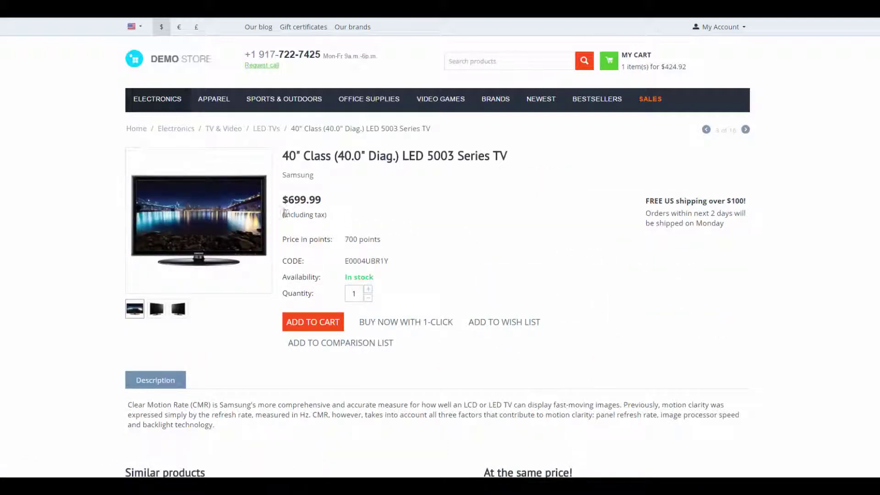
{"action": "left_click_drag", "start_coordinate": [282, 214], "coordinate": [332, 218]}
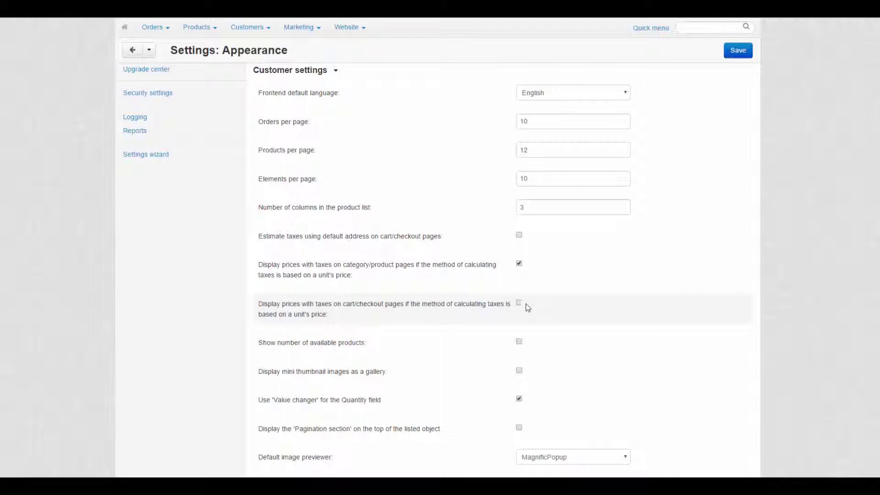
Enable displaying prices with taxes on cart/checkout pages and base the tax calculation method in the General settings on Unit price
{"action": "left_click", "coordinate": [521, 305]}
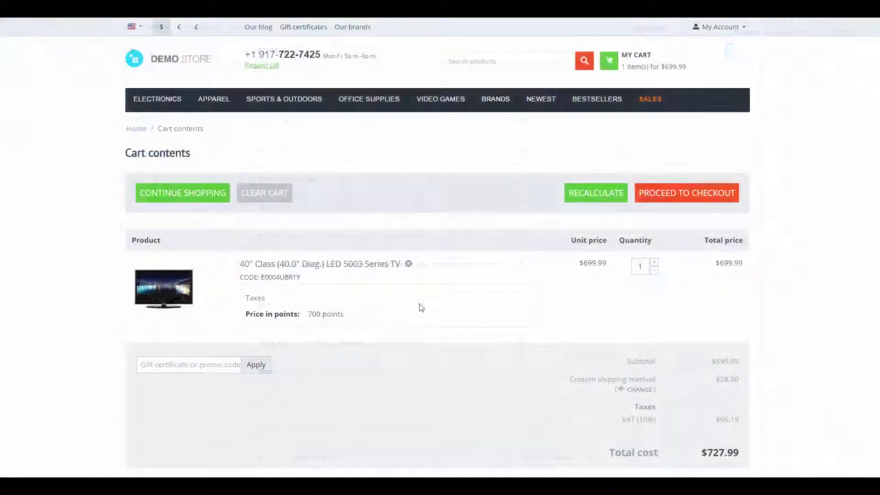
{"action": "left_click", "coordinate": [260, 299]}
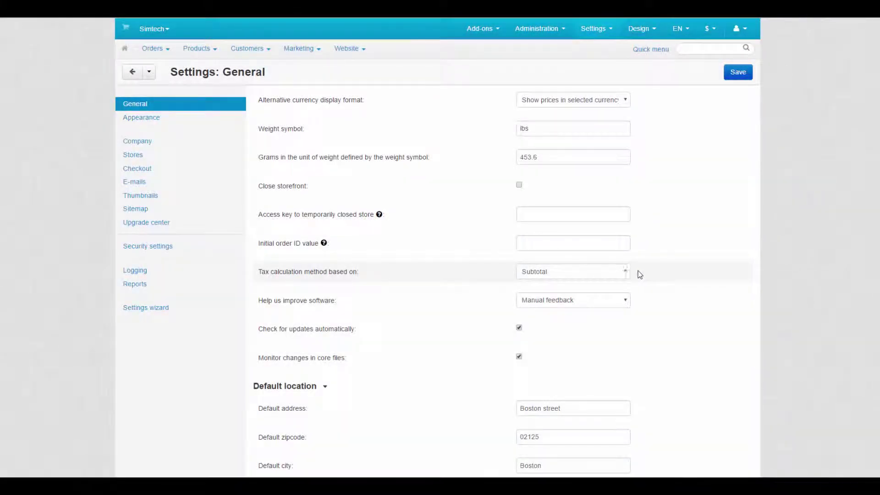
{"action": "left_click", "coordinate": [615, 271]}
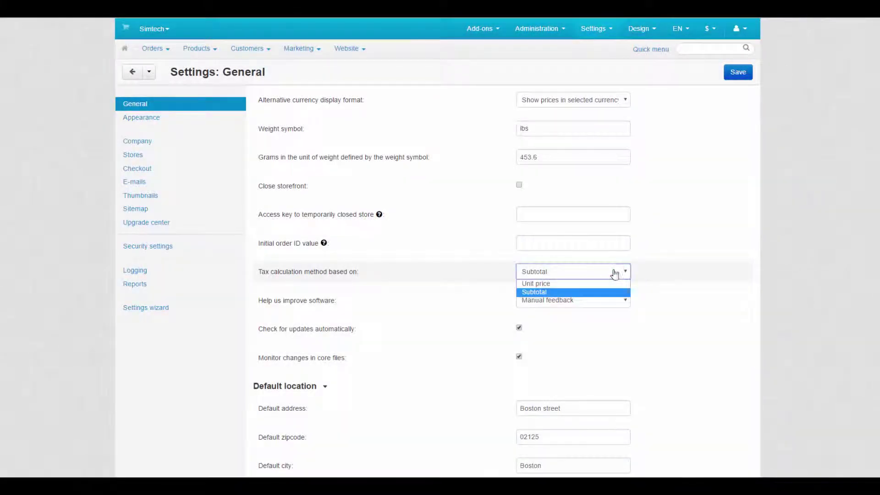
{"action": "left_click", "coordinate": [596, 284]}
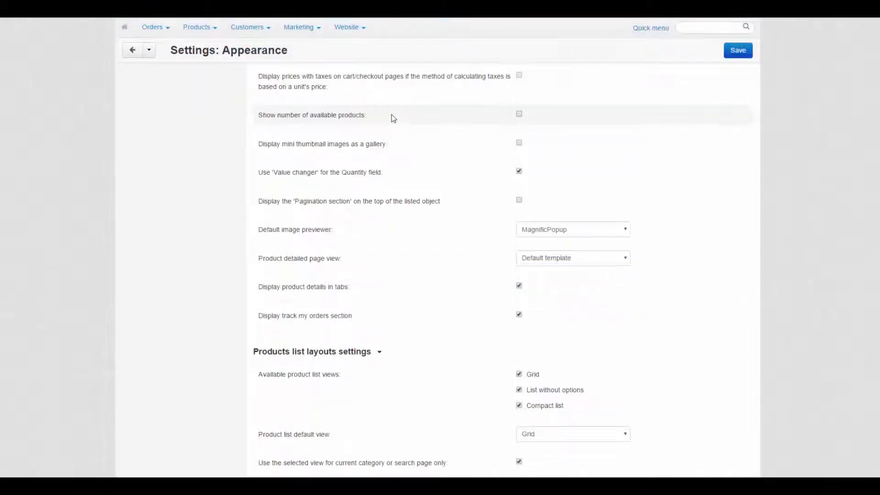
Enable showing the number of available products and check the availability line on the 100g Pants page
{"action": "left_click", "coordinate": [519, 114]}
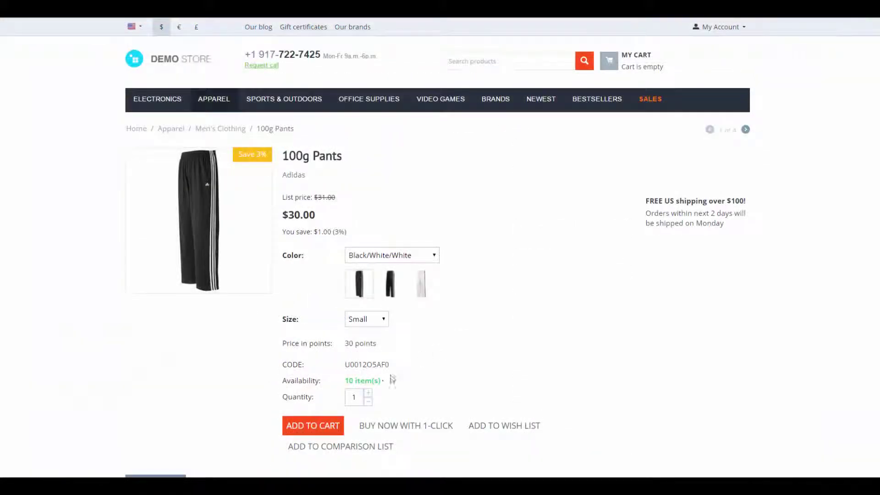
{"action": "left_click", "coordinate": [383, 380]}
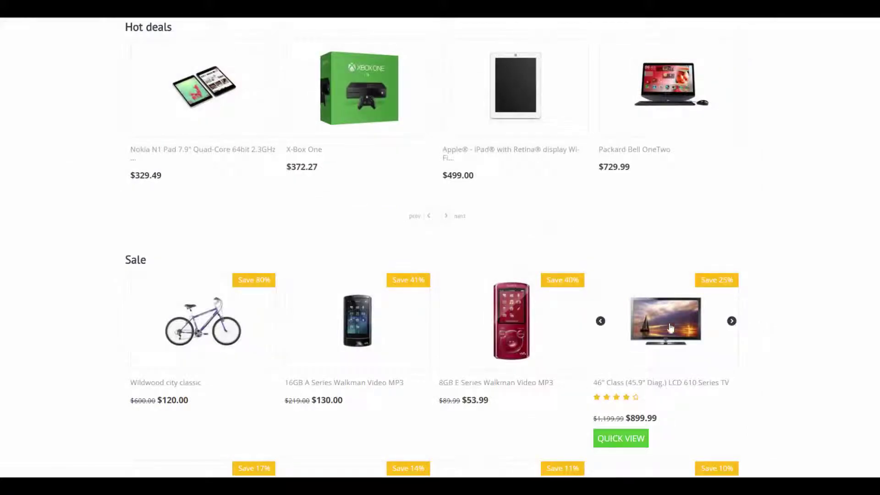
Enable displaying mini thumbnail images as a gallery and browse the thumbnails on the 46" LCD 610 Series TV page
{"action": "left_click", "coordinate": [669, 326]}
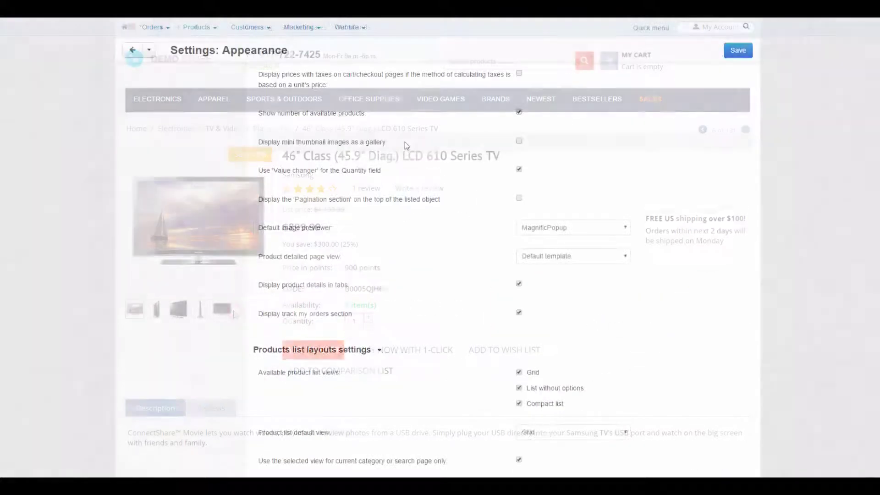
{"action": "left_click", "coordinate": [519, 141]}
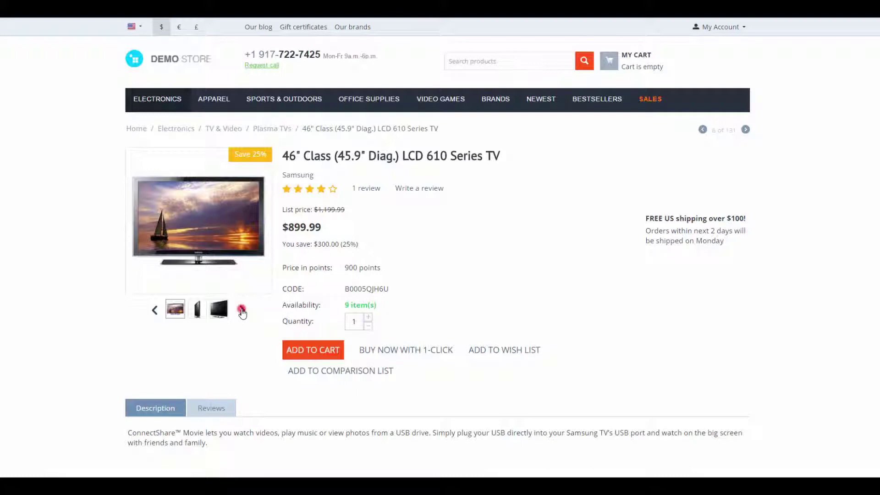
{"action": "left_click", "coordinate": [241, 311]}
{"action": "left_click", "coordinate": [242, 310]}
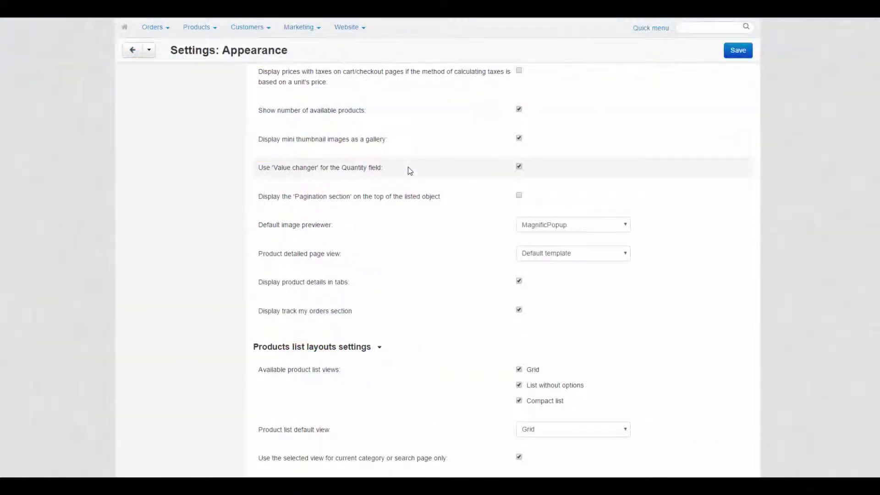
Toggle the 'Value changer' for the Quantity field off and on, and test raising and lowering the 46" TV's quantity
{"action": "left_click", "coordinate": [520, 168]}
{"action": "left_click", "coordinate": [520, 167]}
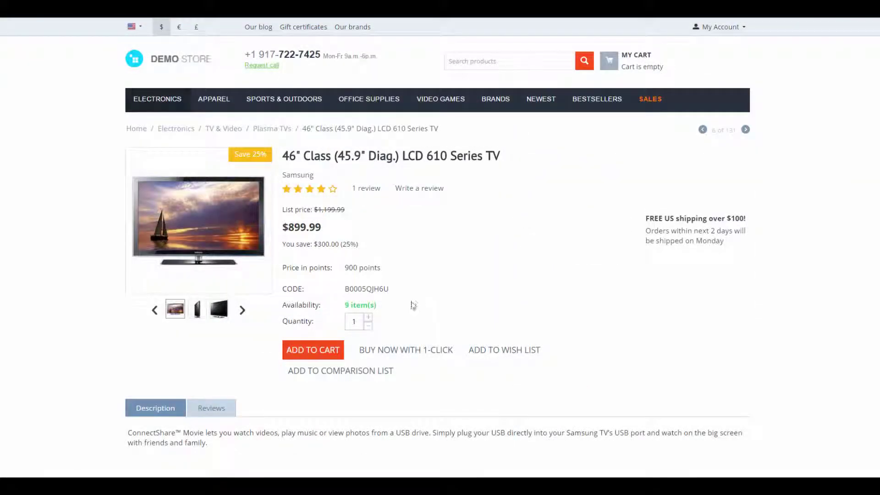
{"action": "left_click", "coordinate": [369, 316]}
{"action": "left_click", "coordinate": [368, 316]}
{"action": "left_click", "coordinate": [368, 317]}
{"action": "left_click", "coordinate": [368, 326]}
{"action": "left_click", "coordinate": [368, 327]}
{"action": "left_click", "coordinate": [368, 327]}
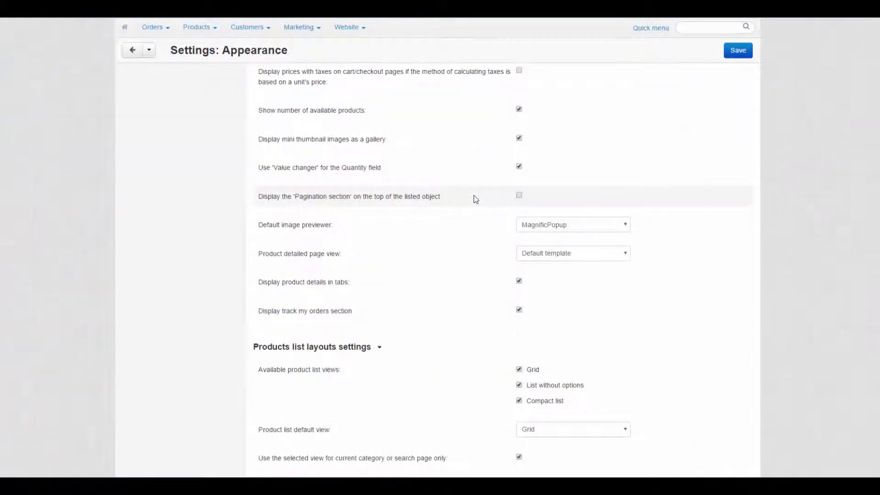
Enable displaying the 'Pagination section' on the top of the listed object and look for a category in the storefront
{"action": "left_click", "coordinate": [520, 195]}
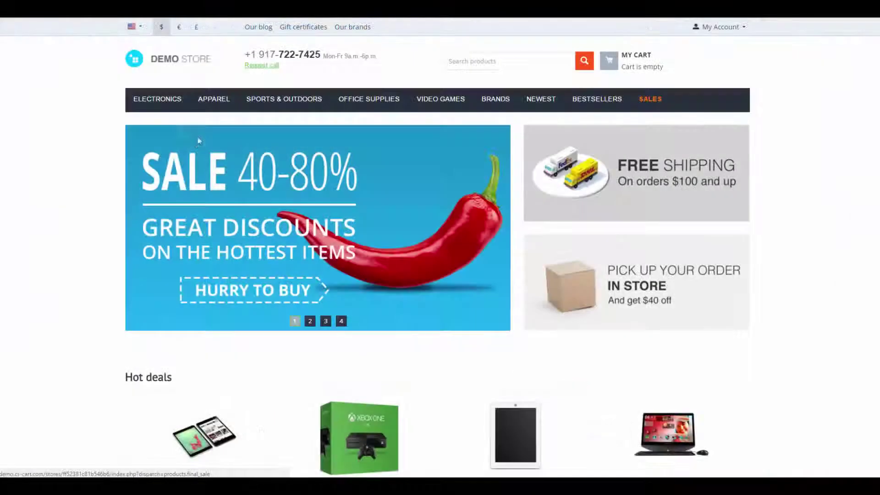
{"action": "mouse_move", "coordinate": [170, 102]}
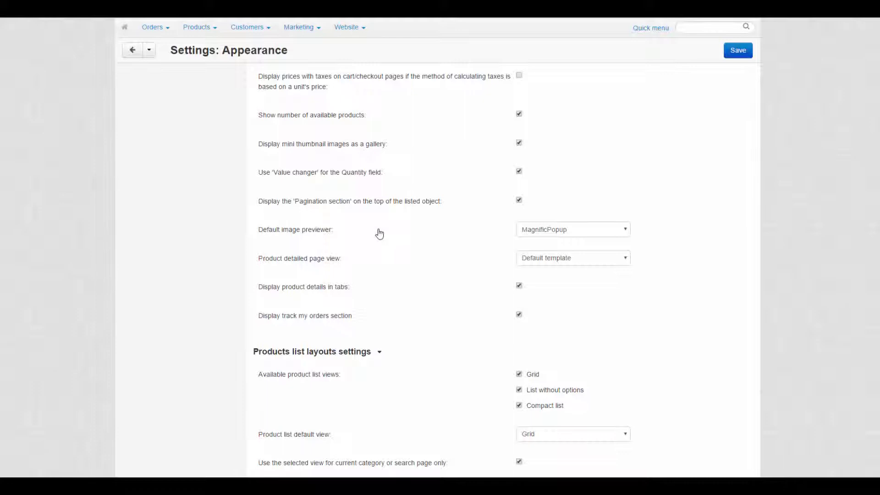
Choose MagnificPopup as the default image previewer and check the product image on the Trefoil Logo Hoodie page
{"action": "left_click", "coordinate": [574, 234]}
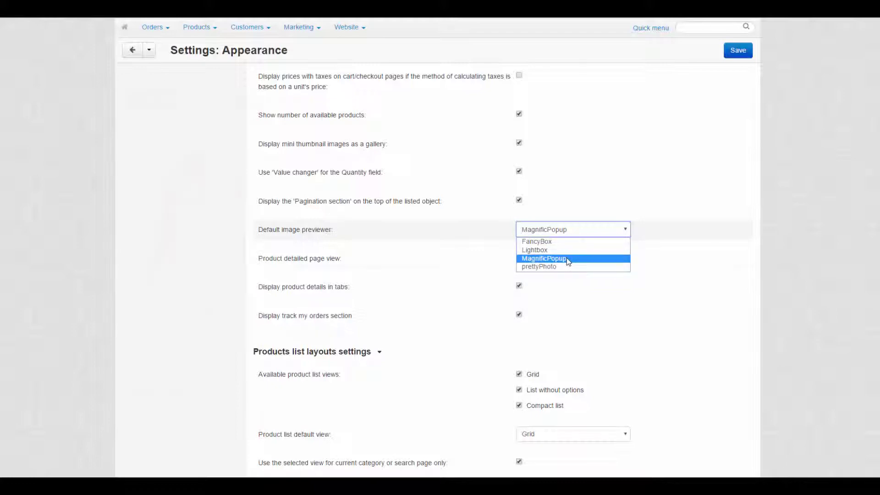
{"action": "left_click", "coordinate": [565, 258]}
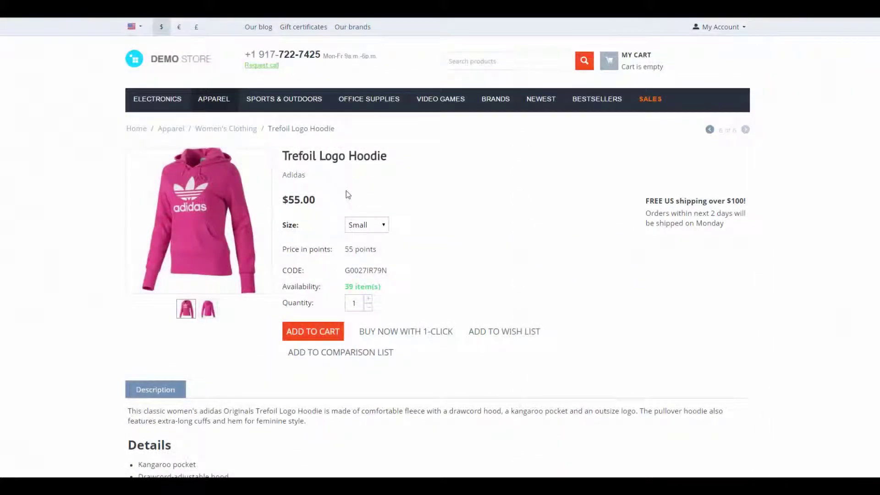
{"action": "mouse_move", "coordinate": [171, 179]}
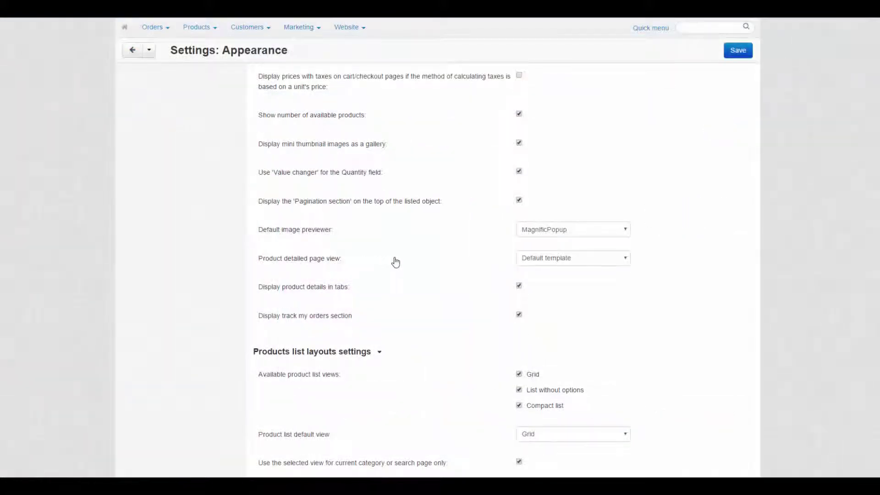
Set the product detailed page view to 'The big picture' and check the layout of the adizero Rush Shoes page
{"action": "left_click", "coordinate": [595, 259]}
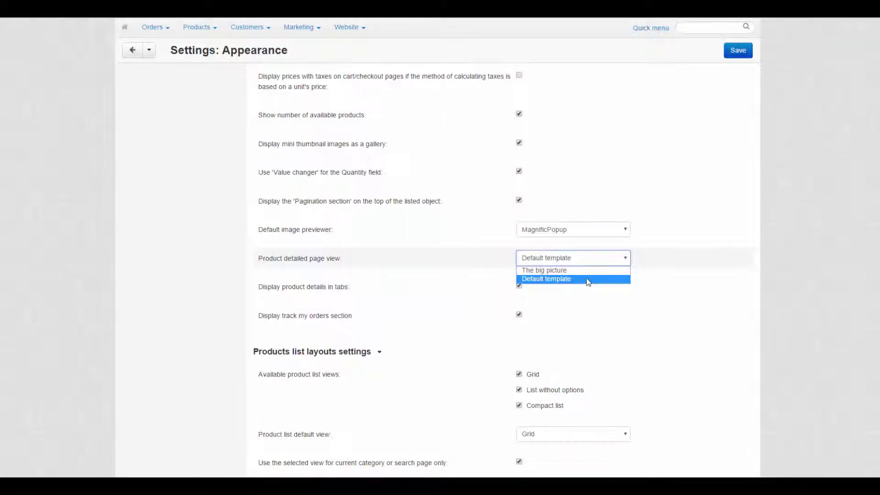
{"action": "left_click", "coordinate": [583, 271]}
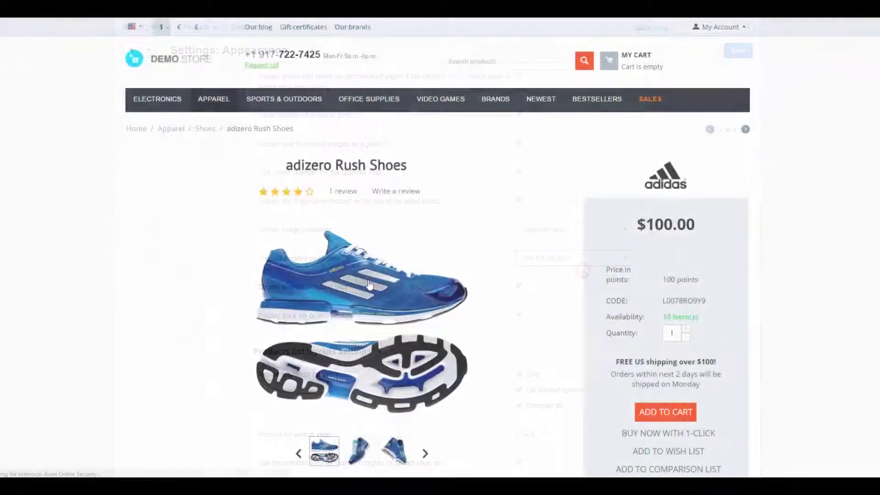
{"action": "scroll", "coordinate": [369, 285], "scroll_direction": "down", "scroll_amount": 2}
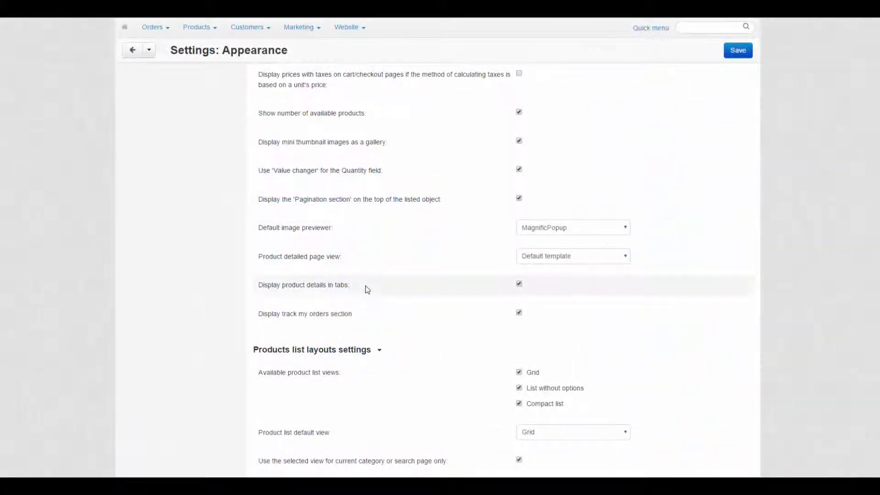
Enable displaying product details in tabs and view the Features, Characteristics and Reviews of the Apple iPhone 4S Black
{"action": "left_click", "coordinate": [520, 285]}
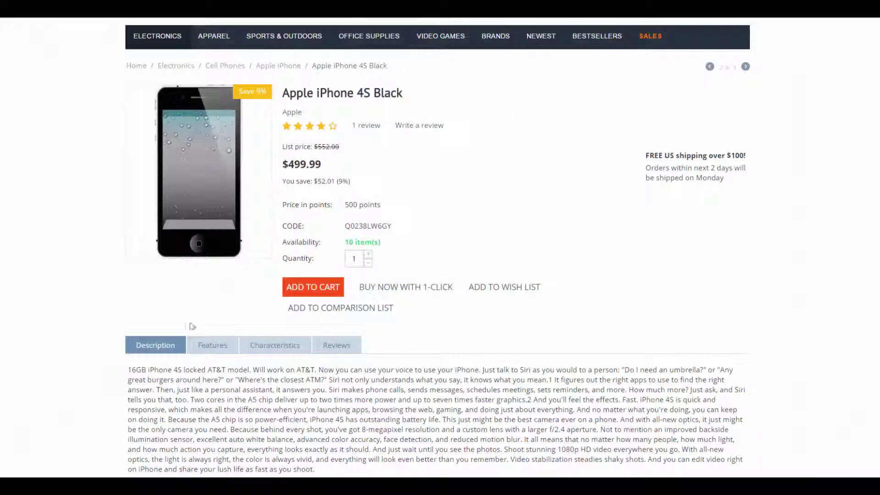
{"action": "left_click", "coordinate": [168, 347]}
{"action": "left_click", "coordinate": [213, 345]}
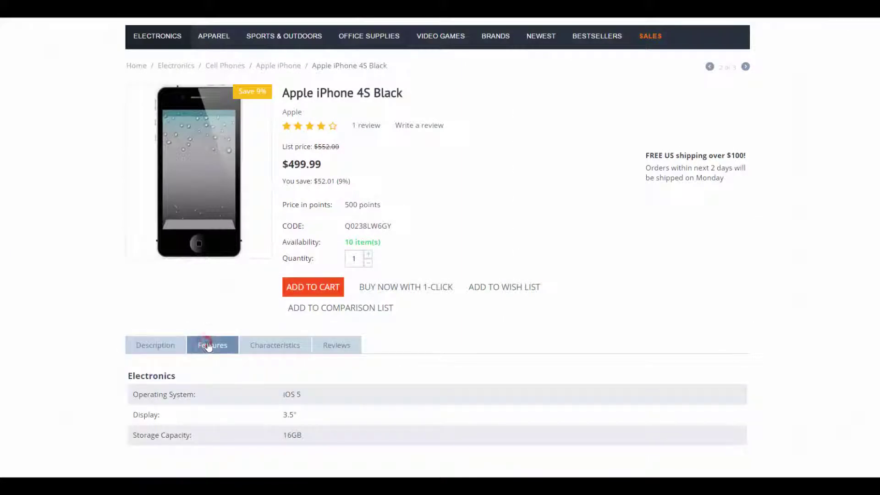
{"action": "left_click", "coordinate": [253, 346]}
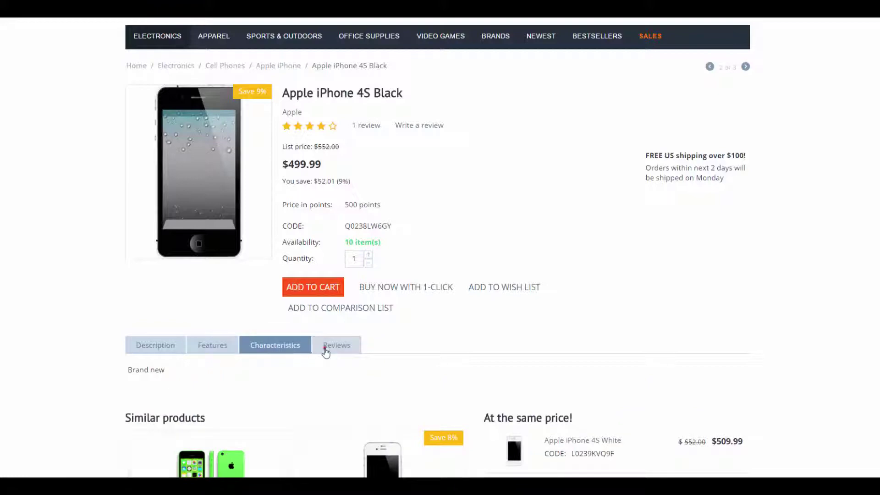
{"action": "left_click", "coordinate": [335, 345]}
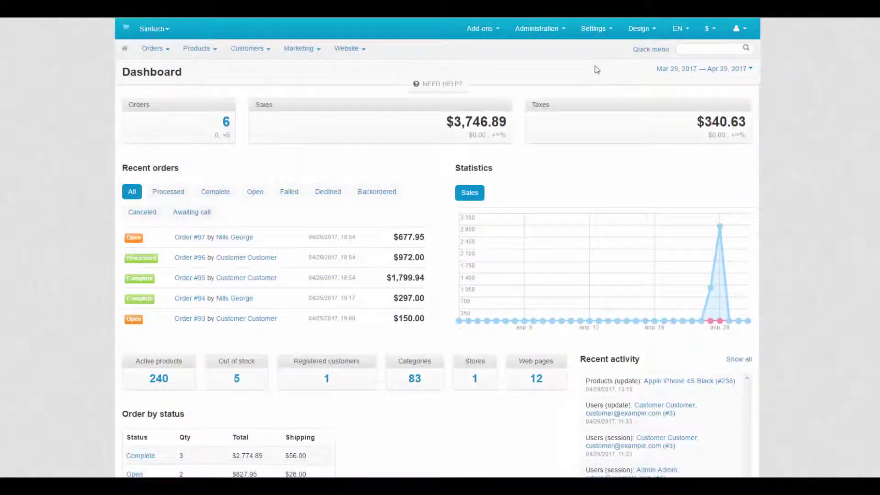
Open the Product tabs management page from the admin dashboard
{"action": "left_click", "coordinate": [639, 29]}
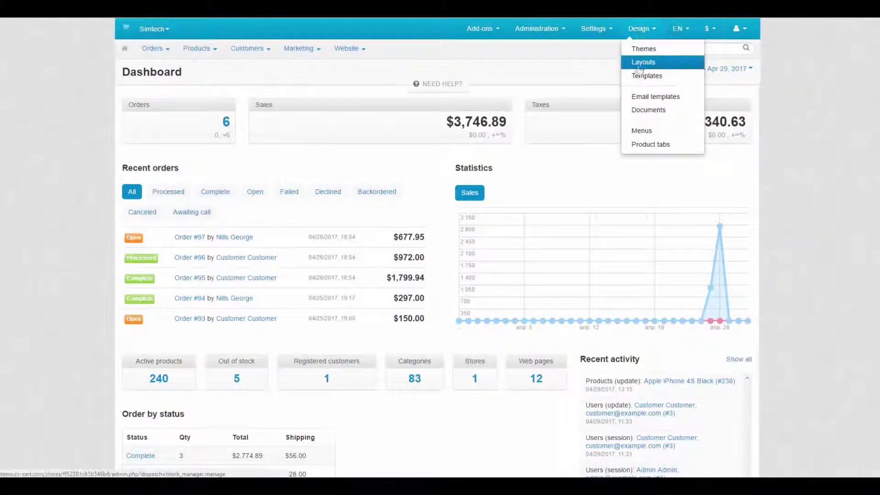
{"action": "left_click", "coordinate": [642, 146]}
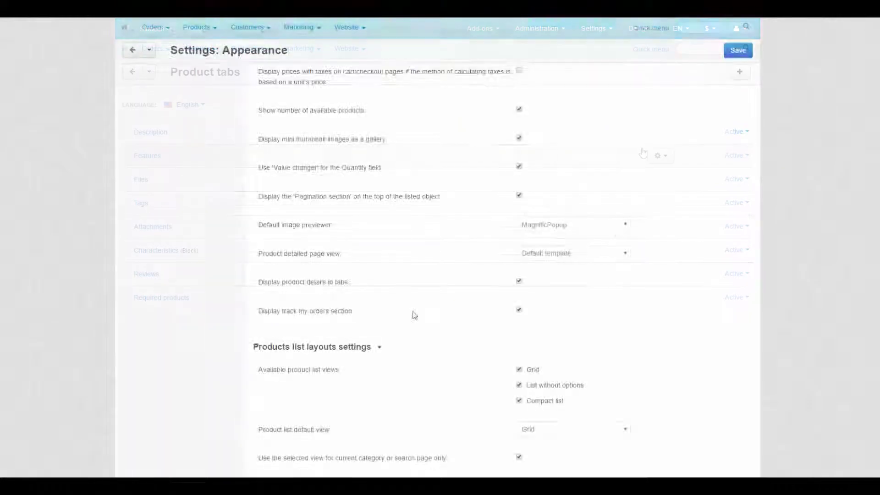
Enable displaying the track my orders section, track an order by its number from the storefront account area and review its details
{"action": "left_click", "coordinate": [519, 311]}
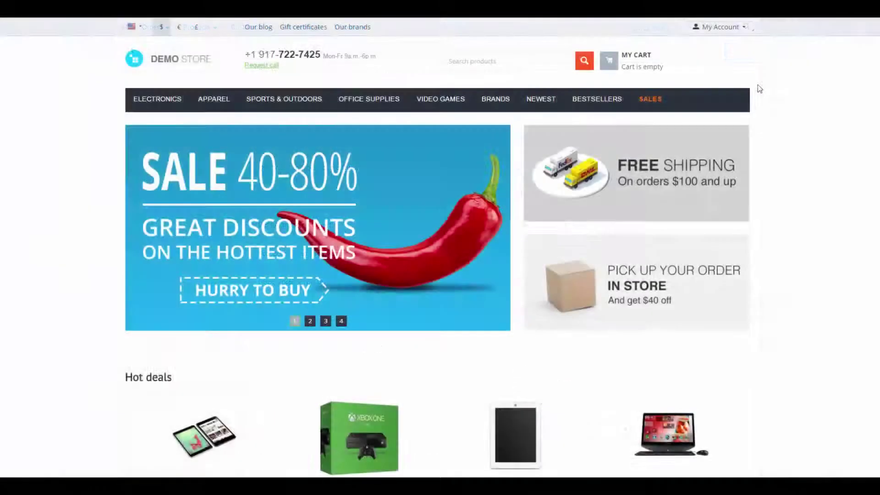
{"action": "left_click", "coordinate": [727, 29]}
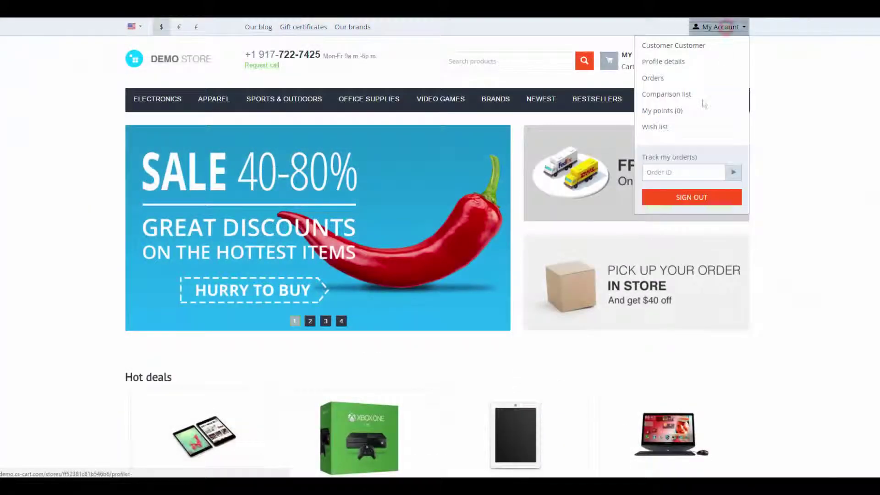
{"action": "left_click", "coordinate": [687, 166]}
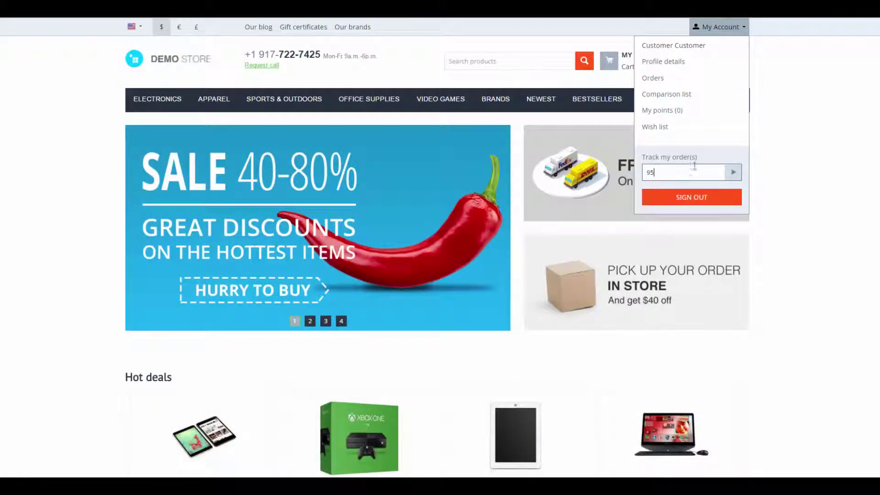
{"action": "left_click", "coordinate": [733, 172]}
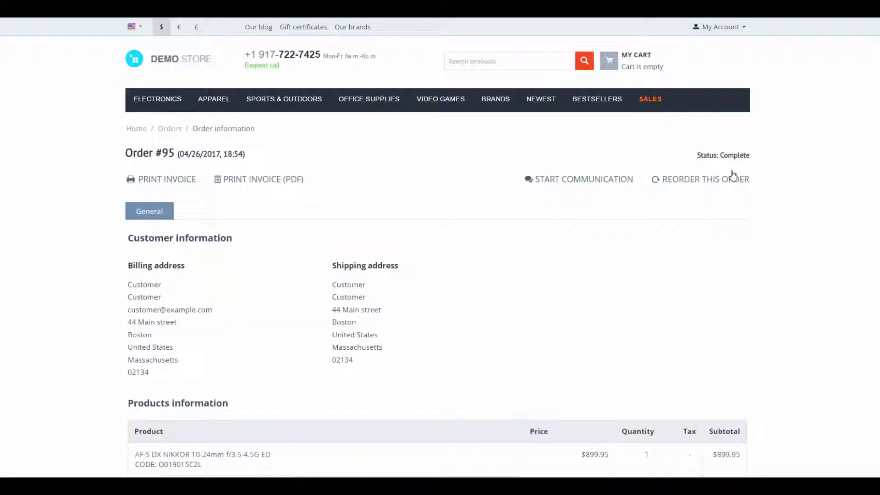
{"action": "scroll", "coordinate": [733, 175], "scroll_direction": "down", "scroll_amount": 4}
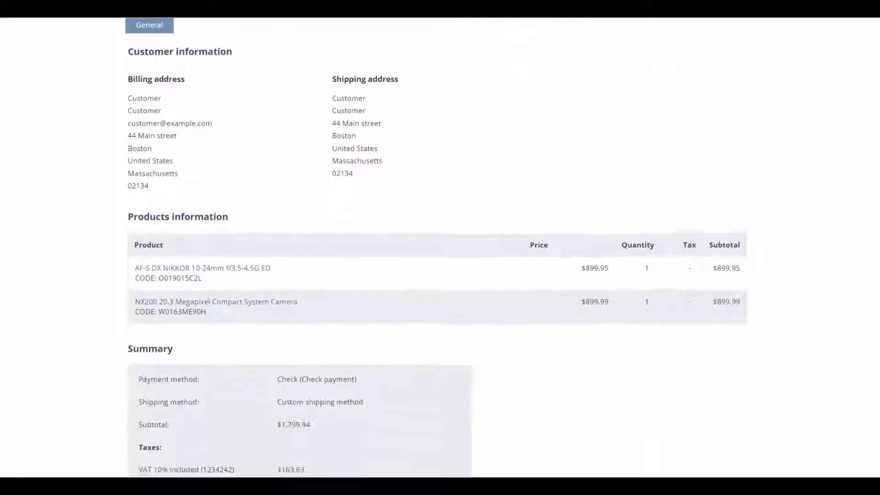
{"action": "scroll", "coordinate": [440, 247], "scroll_direction": "down", "scroll_amount": 2}
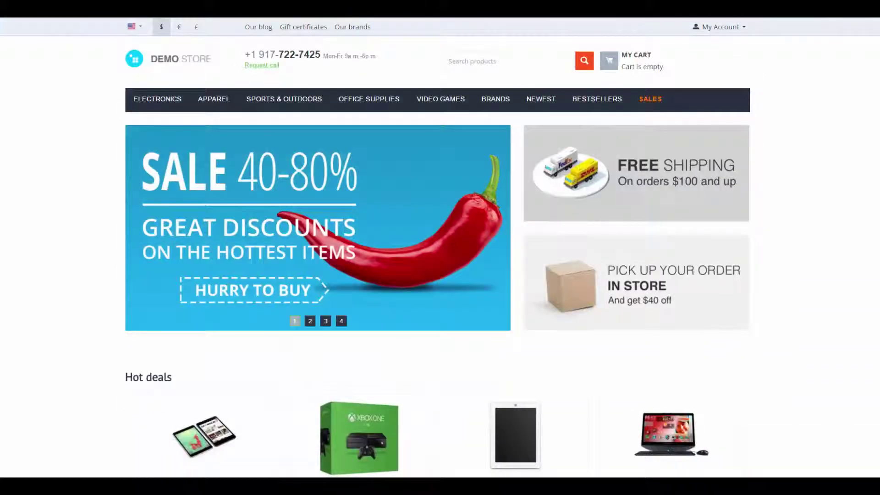